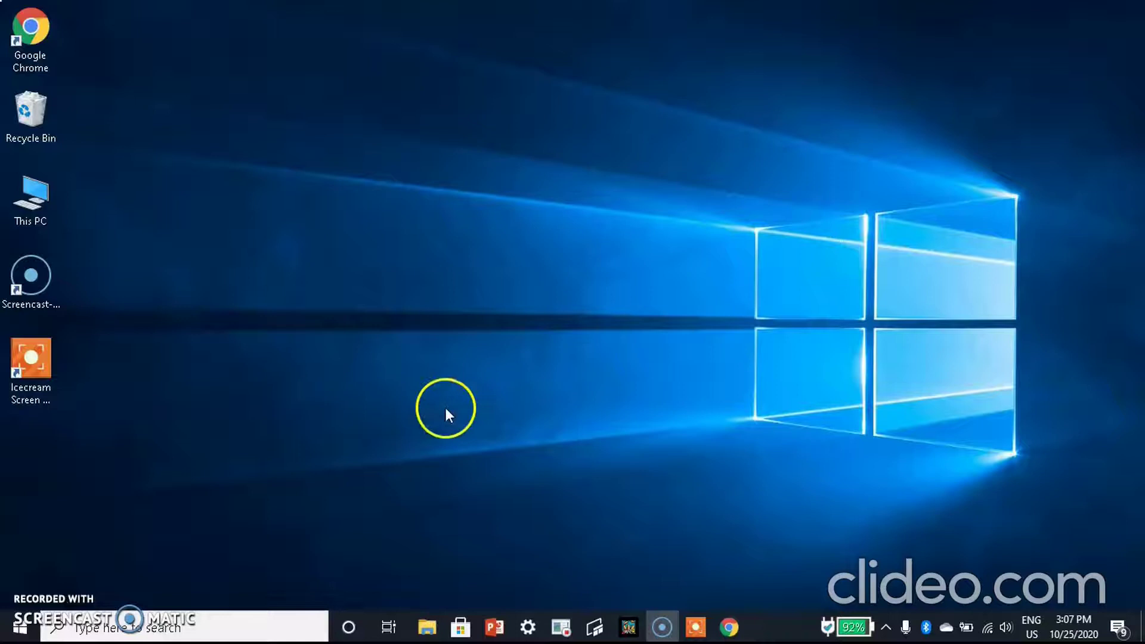
- Open Icecream Screen Recorder and start a fullscreen video recording at 1366x768
left_click(696, 627)
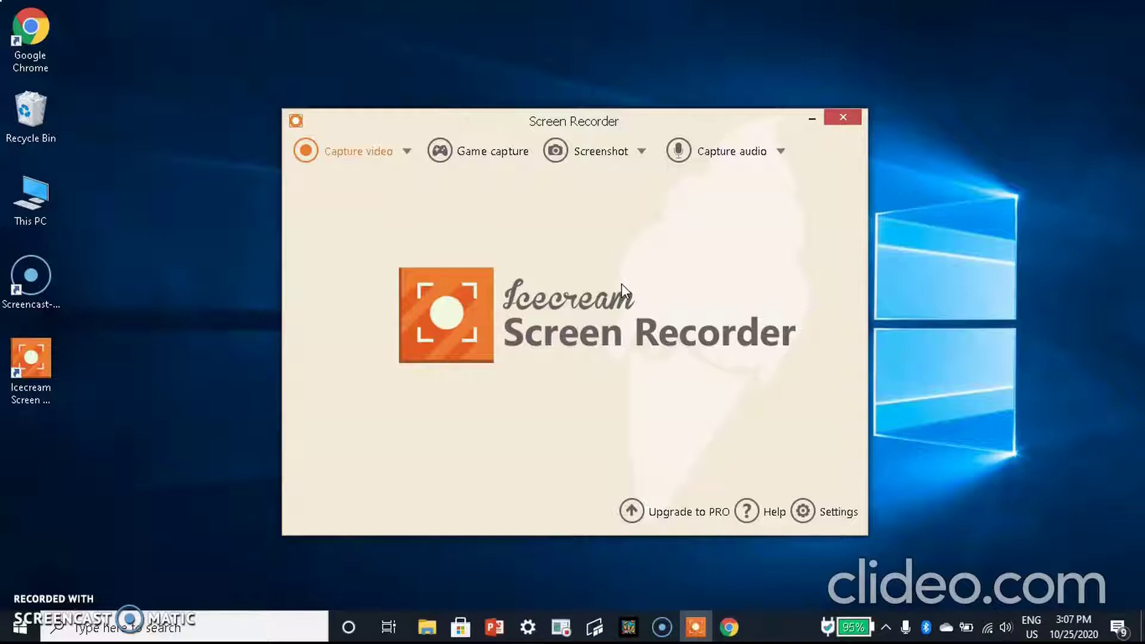
left_click(395, 153)
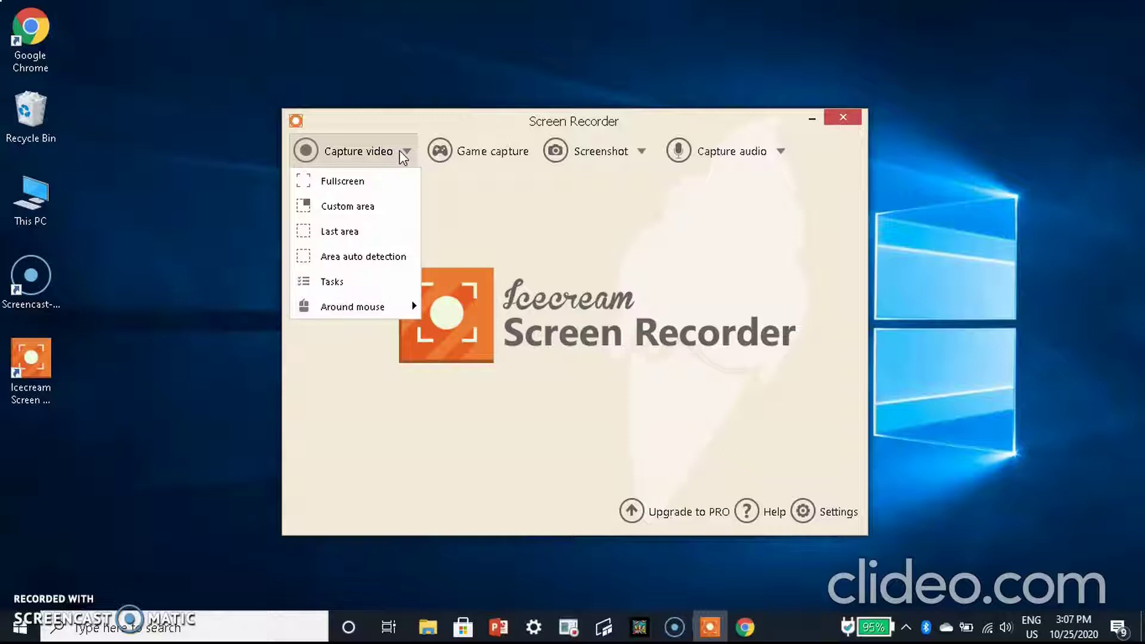
left_click(377, 182)
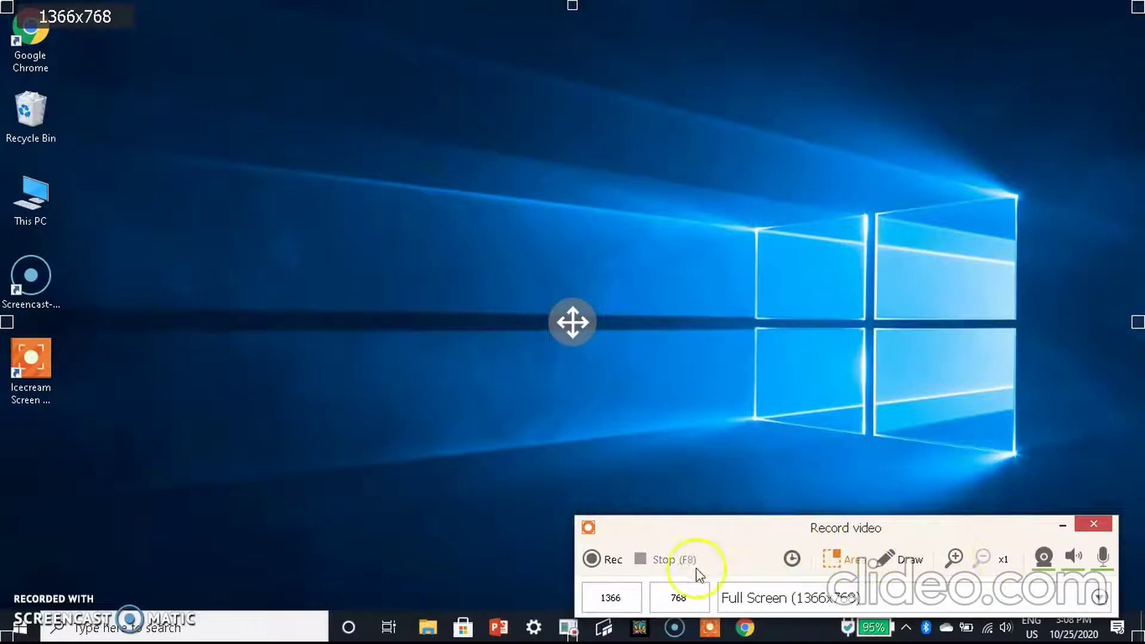
left_click(593, 559)
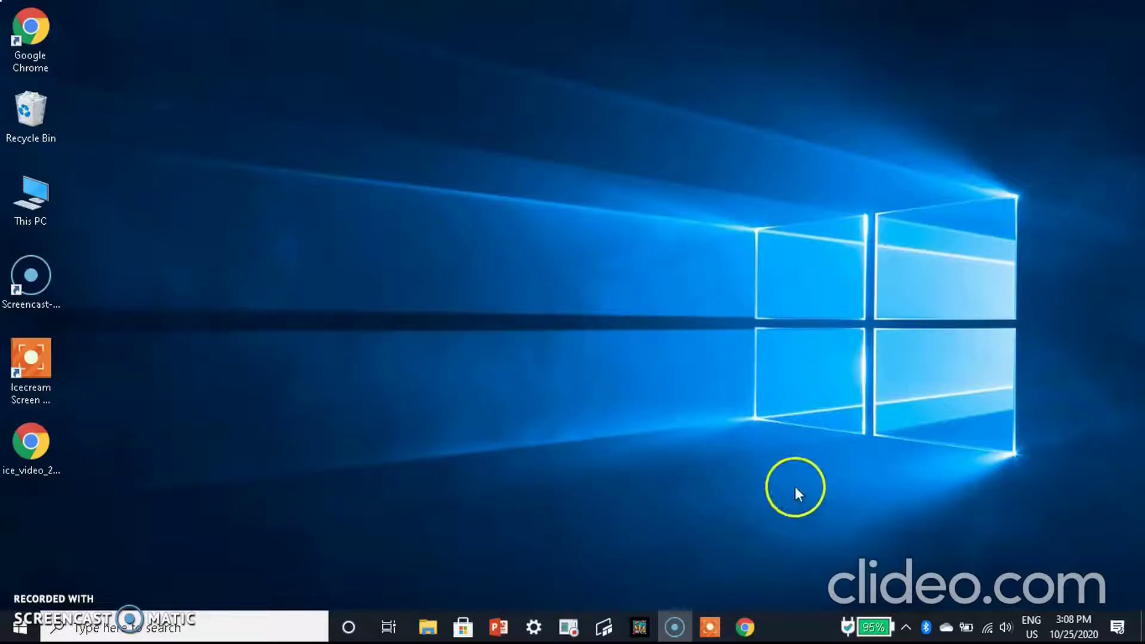
- Stop the recording and save it as a WEBM video under the suggested filename, then clear the recorder windows off the desktop
left_click(711, 628)
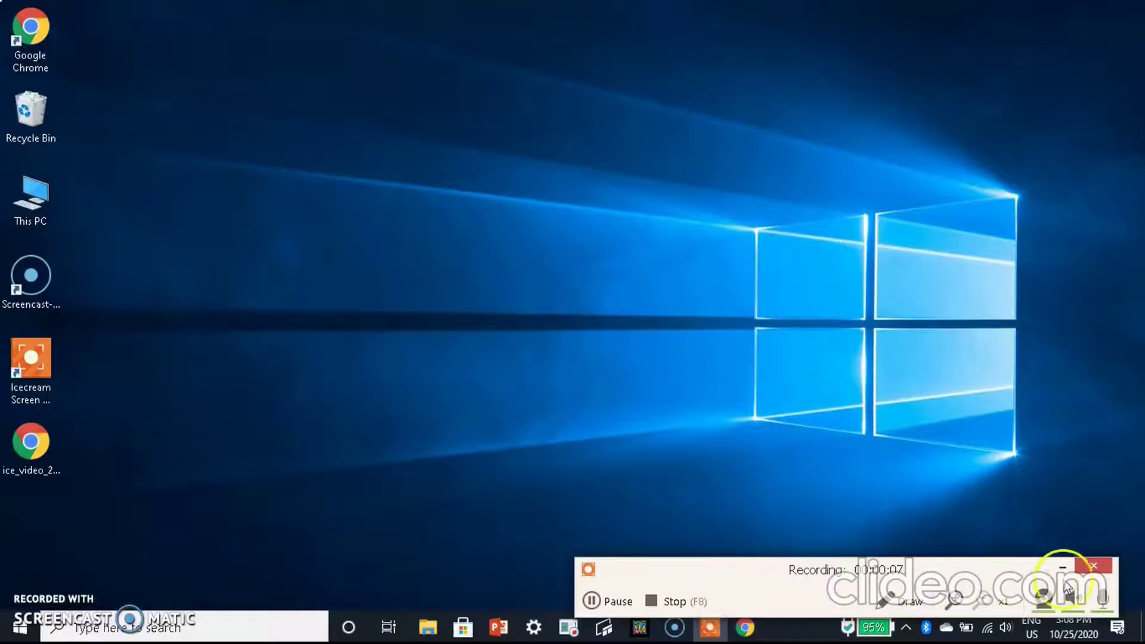
left_click(656, 599)
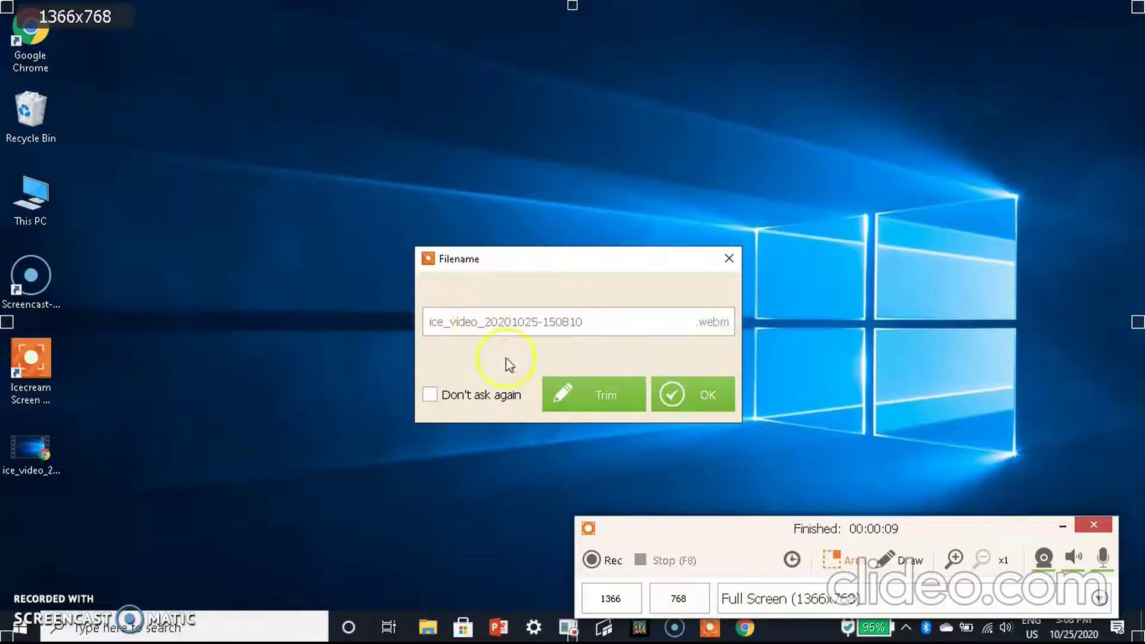
left_click(683, 409)
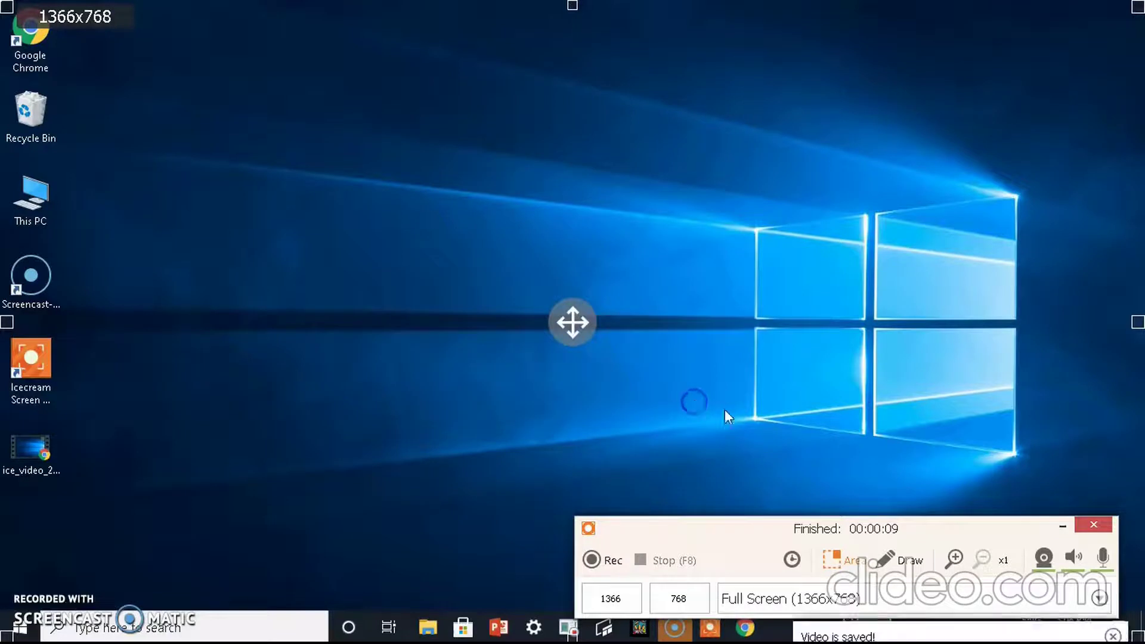
left_click(1112, 541)
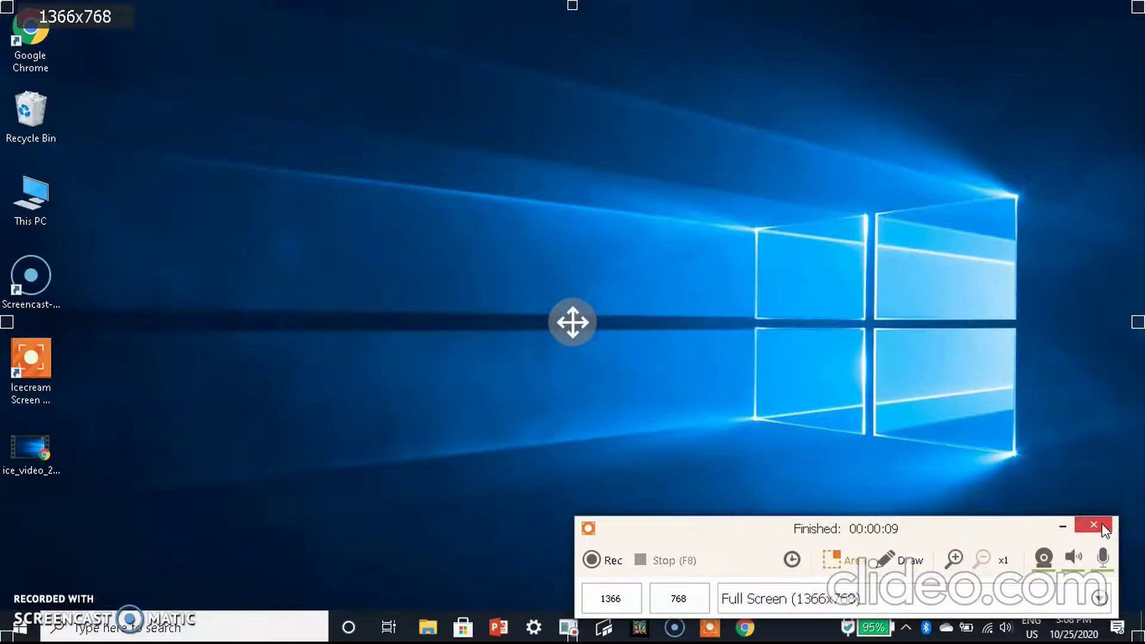
left_click(1103, 528)
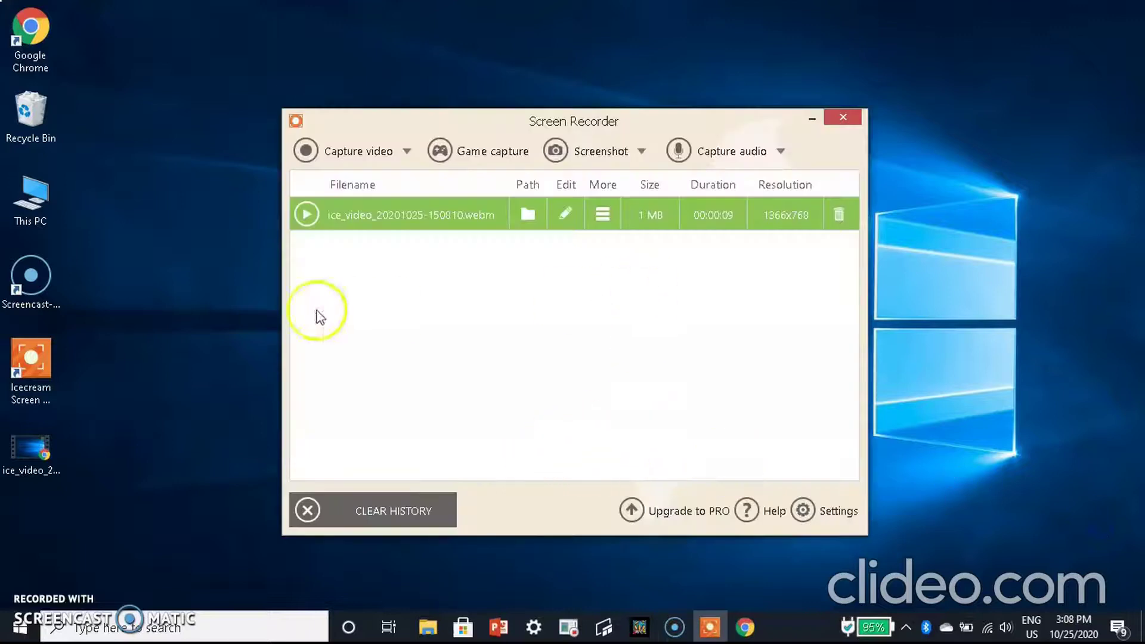
left_click(812, 119)
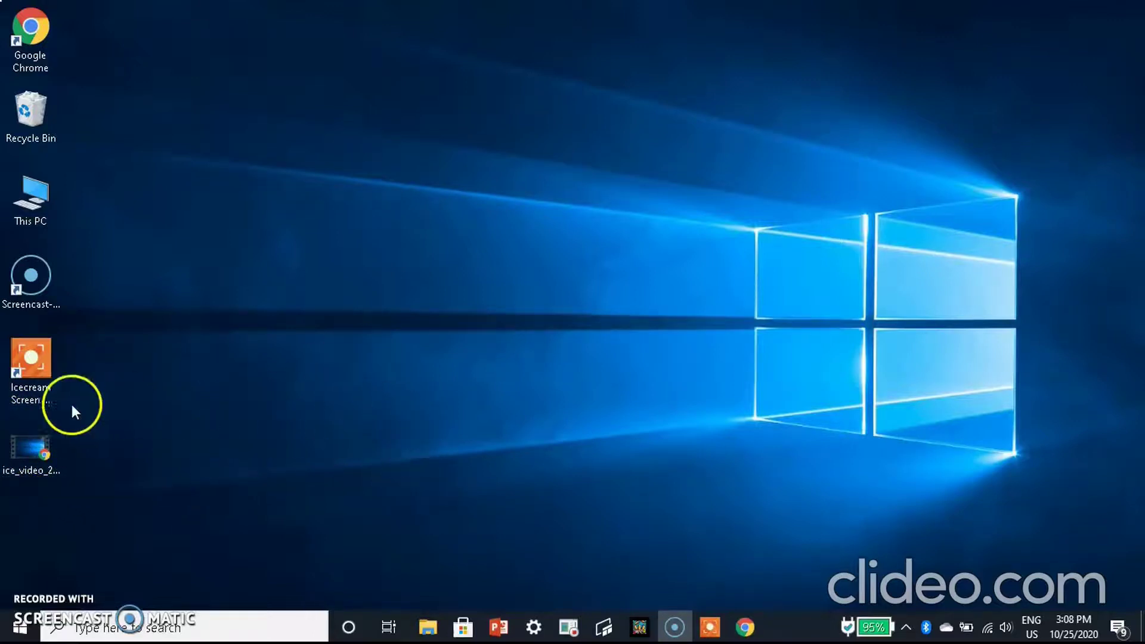
- Browse to the Desktop folder in File Explorer and open the recorded WEBM video for playback
left_click_drag(3, 493, 87, 527)
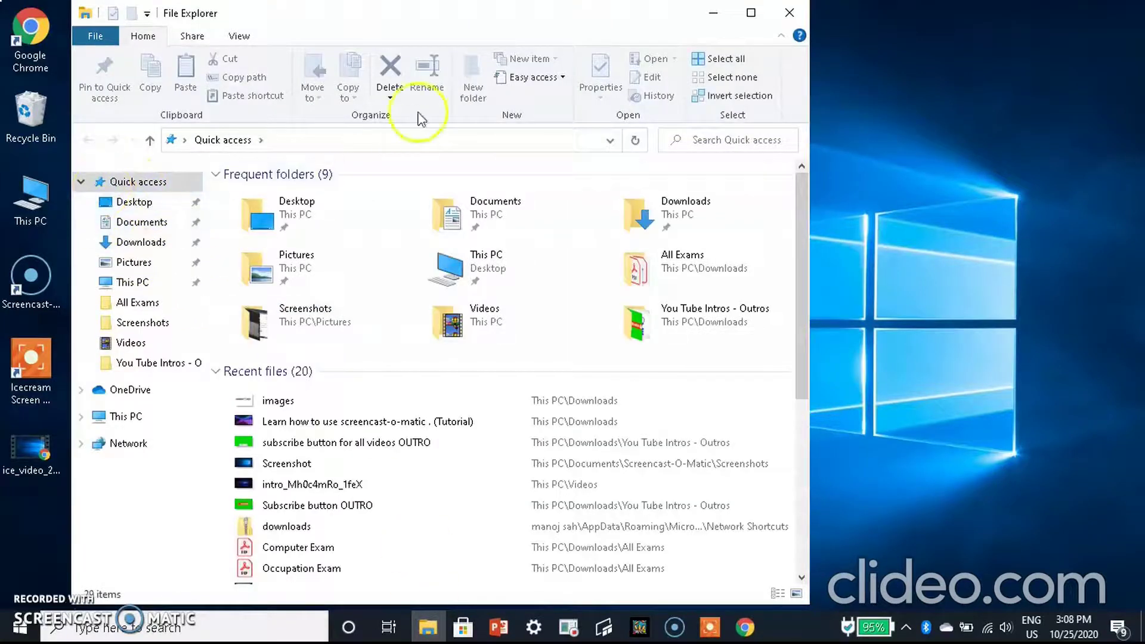
left_click(169, 203)
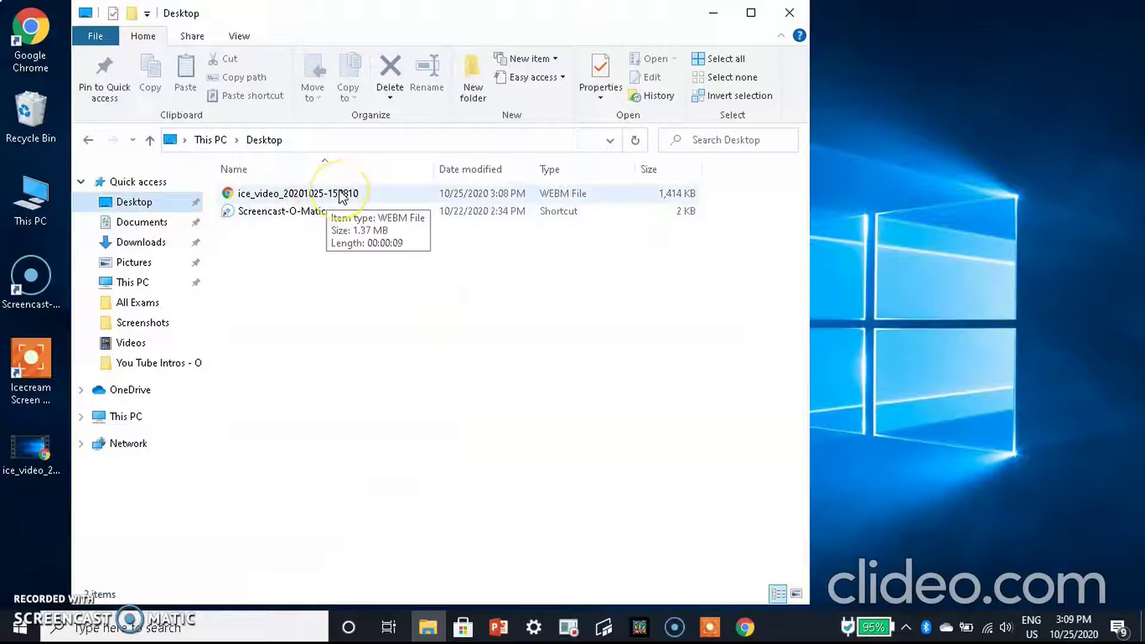
left_click(345, 193)
left_click(423, 191)
left_click(651, 58)
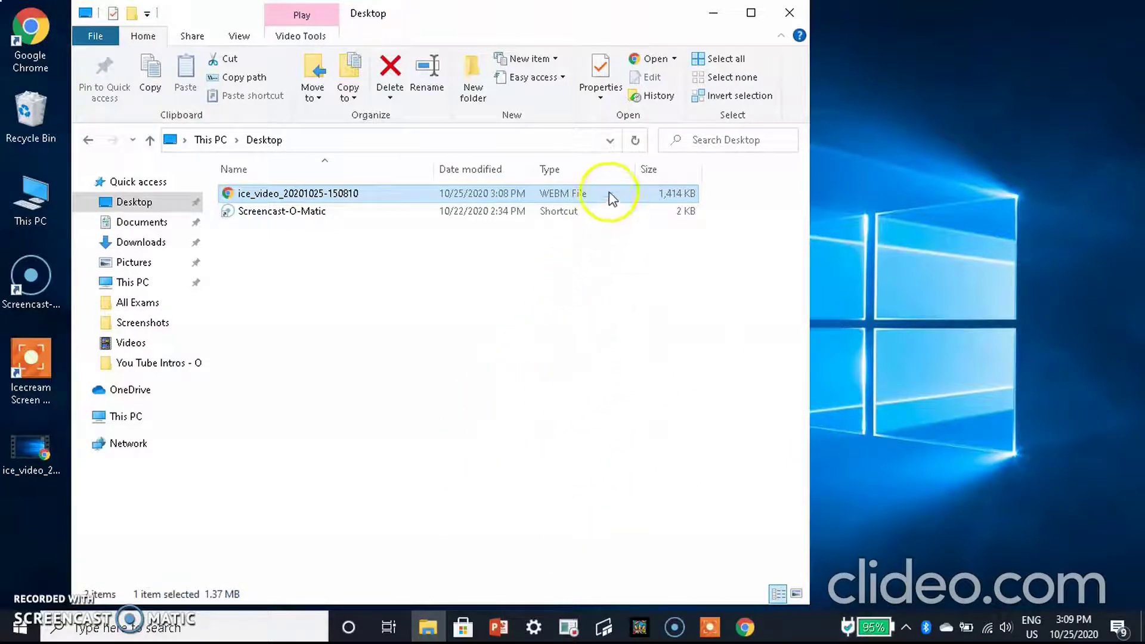
left_click(651, 60)
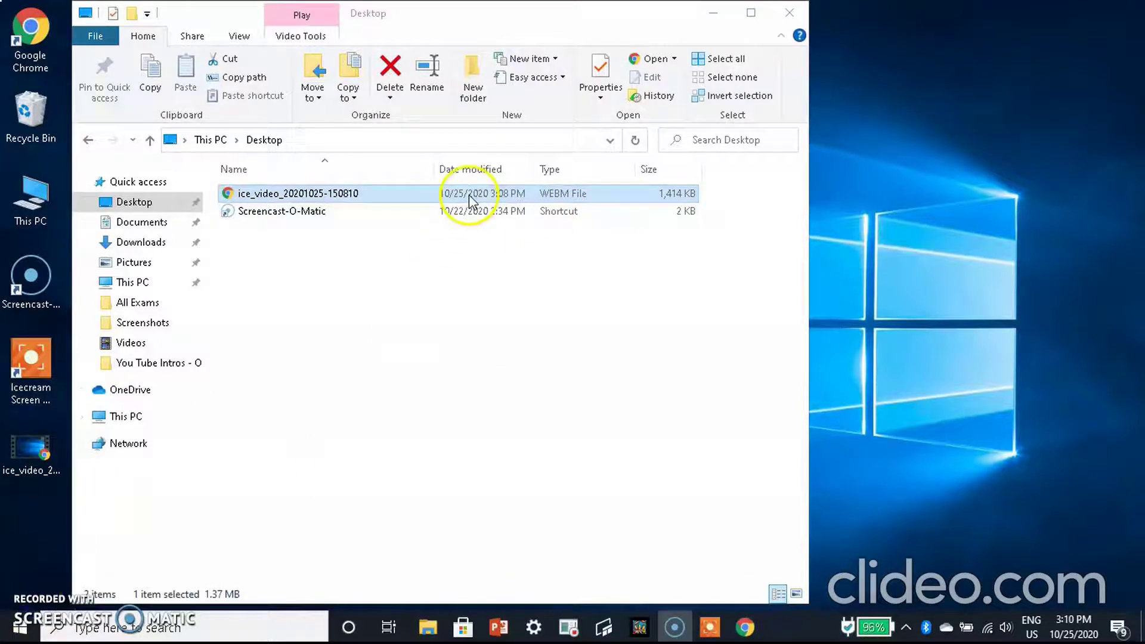
double_click(469, 195)
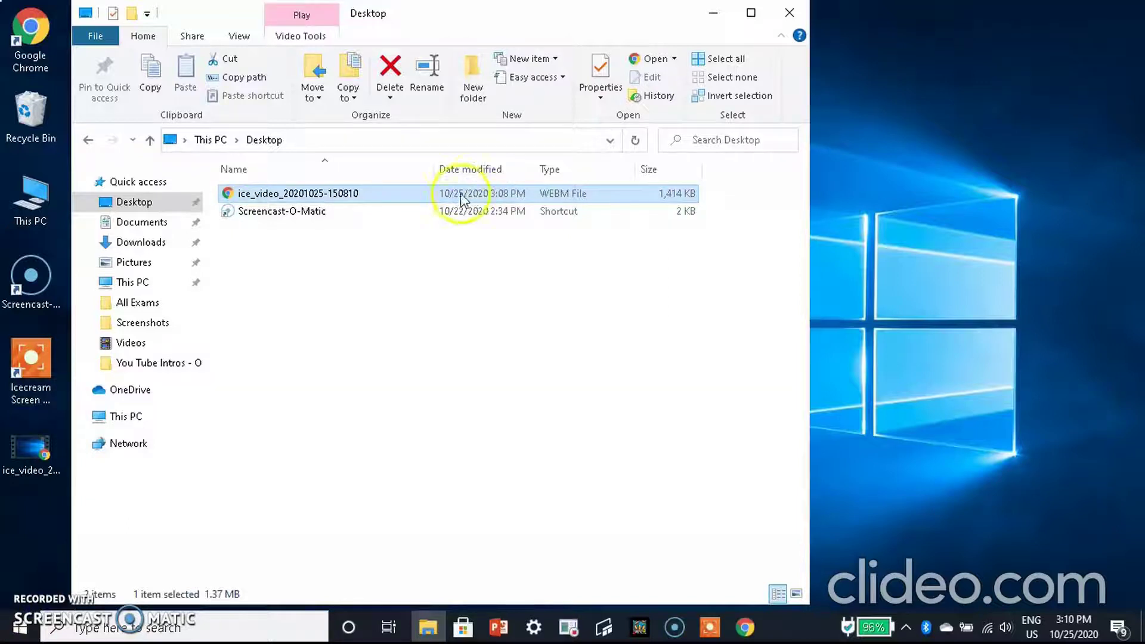
- Open the recorded video once more from the Desktop folder and close File Explorer
left_click(423, 194)
left_click(424, 191)
left_click(646, 61)
left_click(786, 14)
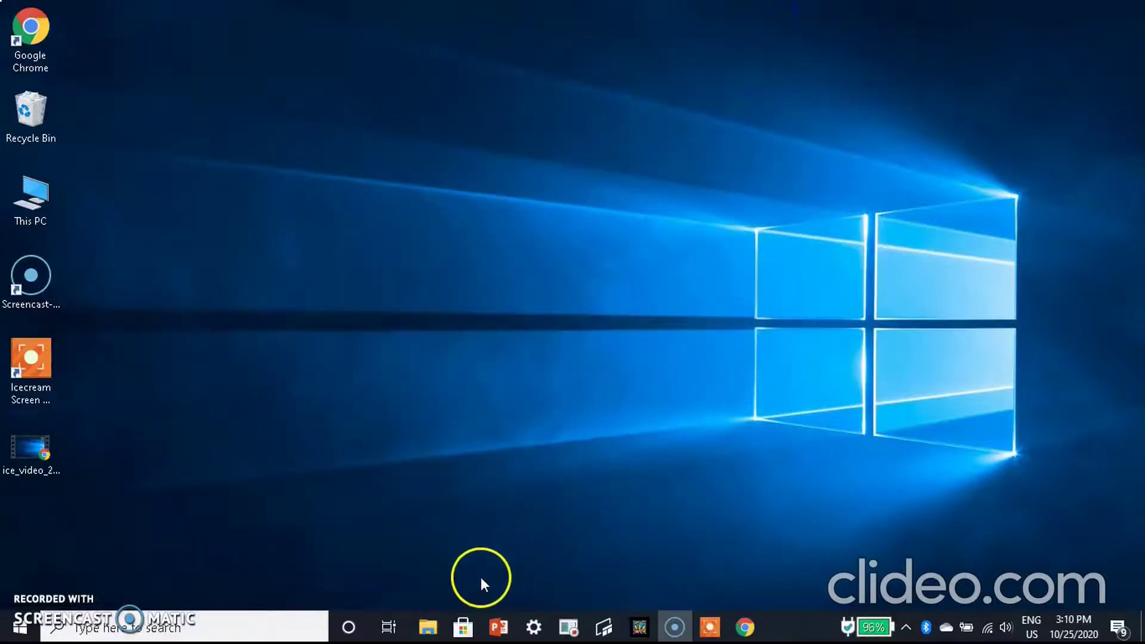
- Open the recorded video from its desktop icon and view the file actions available for it
double_click(28, 450)
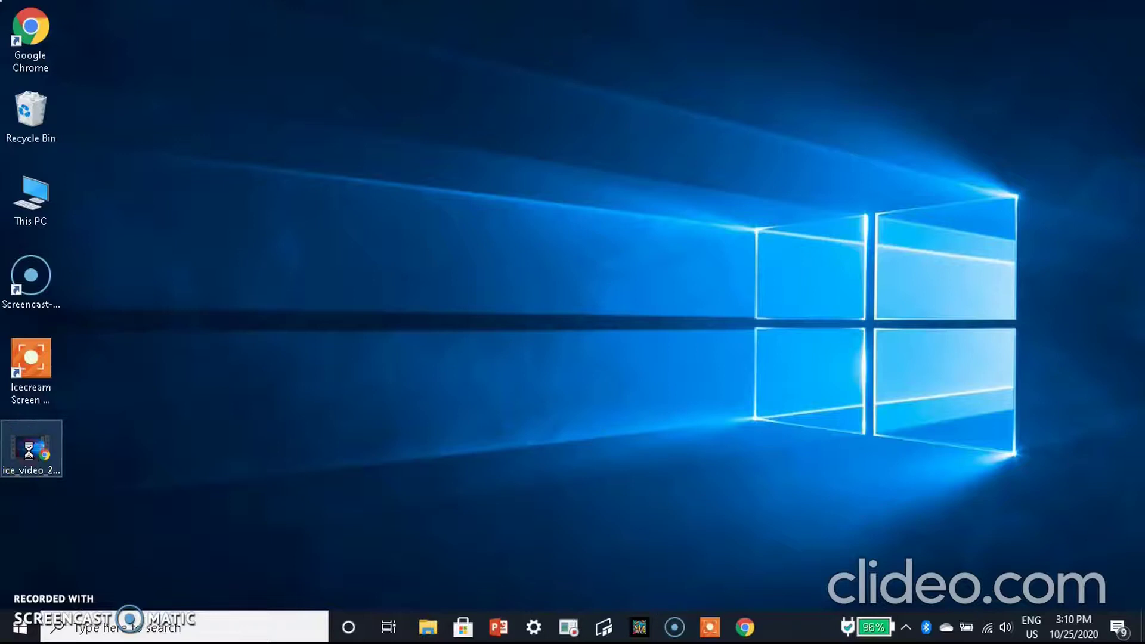
right_click(30, 454)
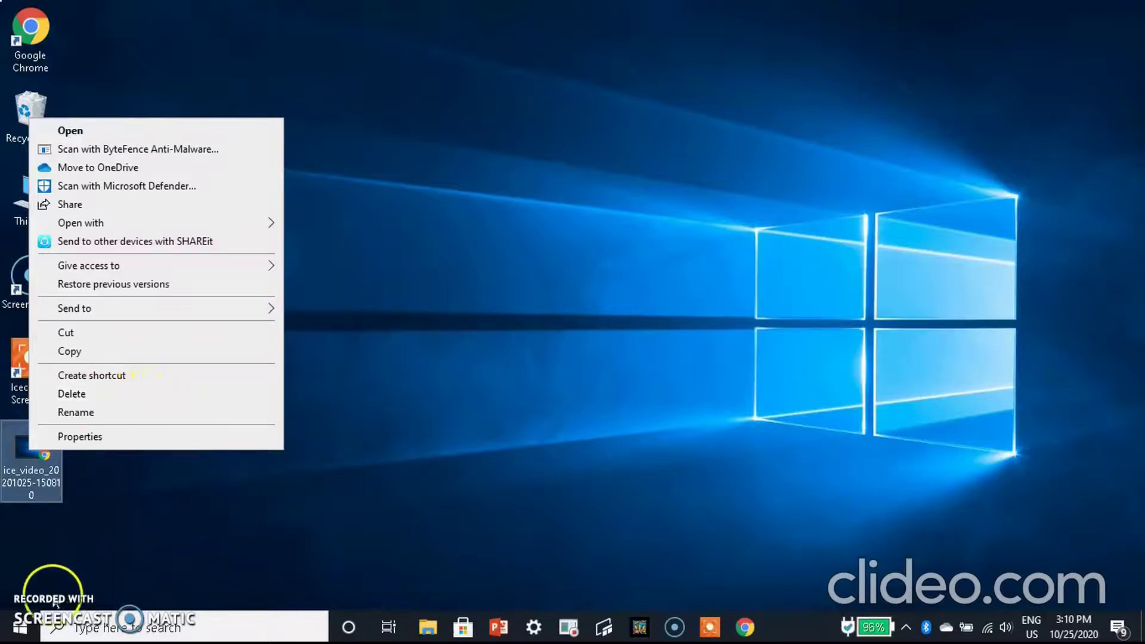
left_click(158, 529)
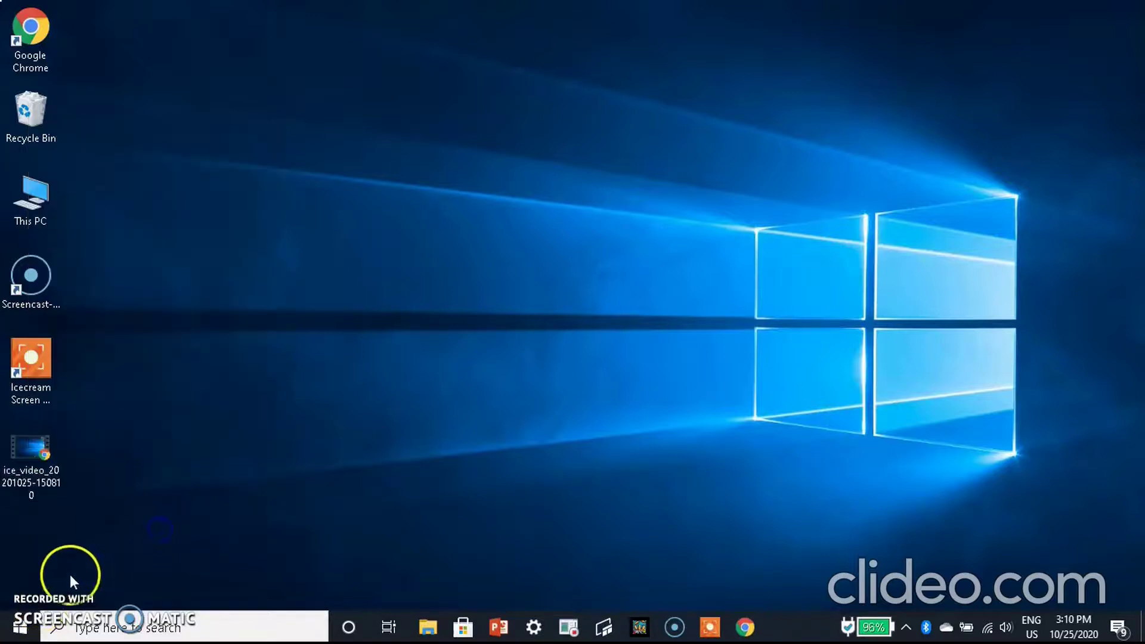
- Return to Icecream Screen Recorder, enter Game capture mode and select 60 FPS as the frame rate
left_click(709, 624)
left_click(406, 153)
left_click(500, 154)
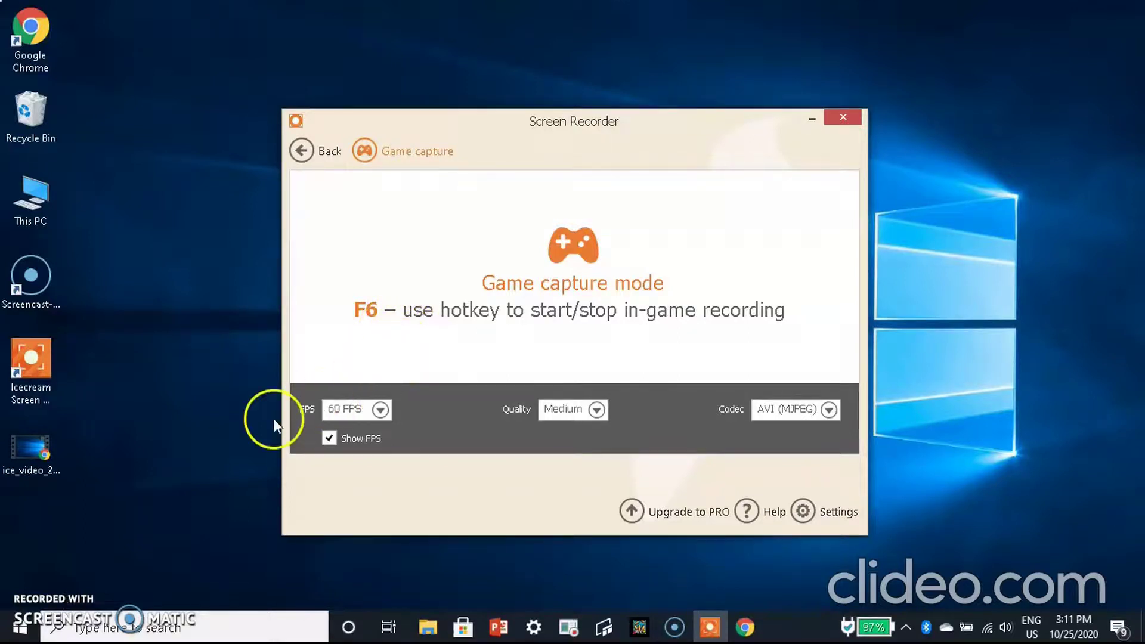
left_click(386, 409)
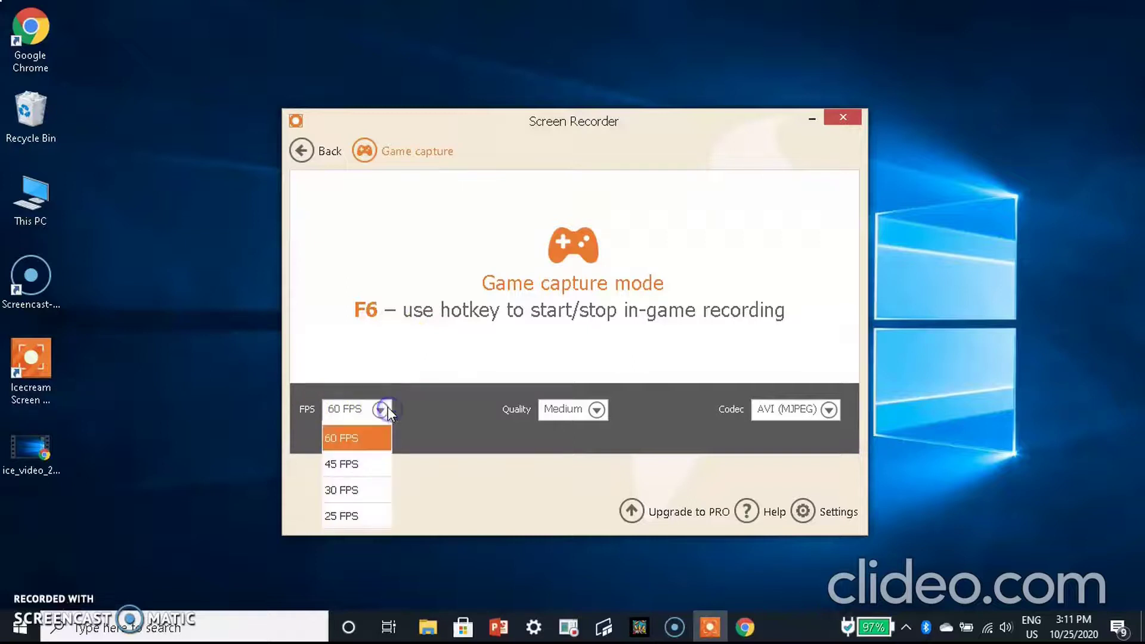
left_click(365, 440)
left_click(442, 440)
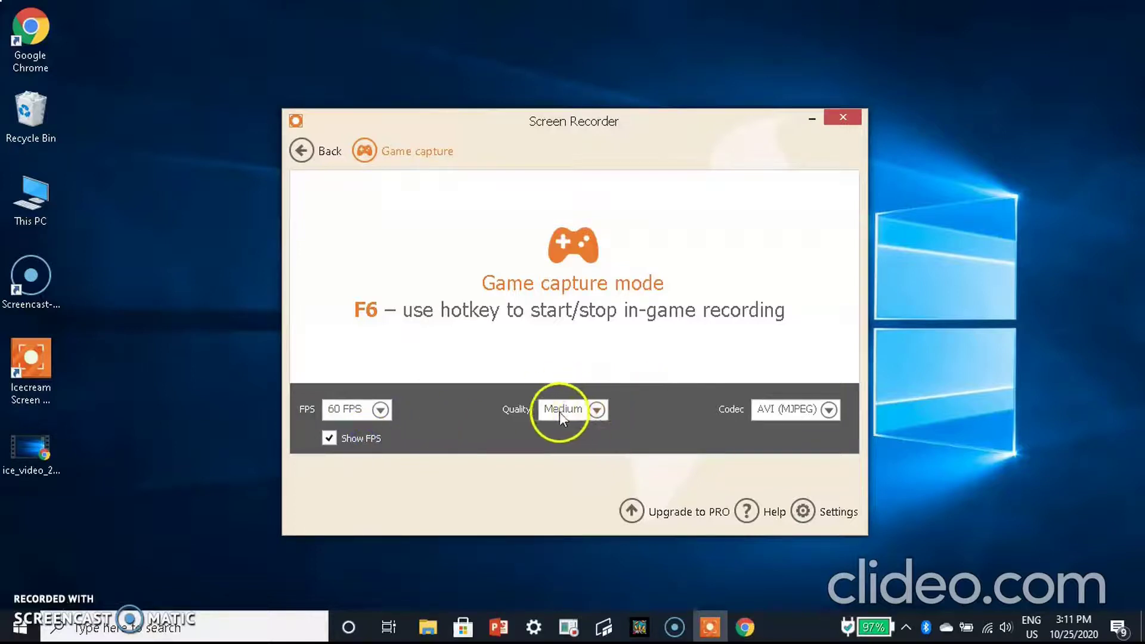
- Set the game capture quality to High, check the codec choices and go back to the recordings list
left_click(598, 415)
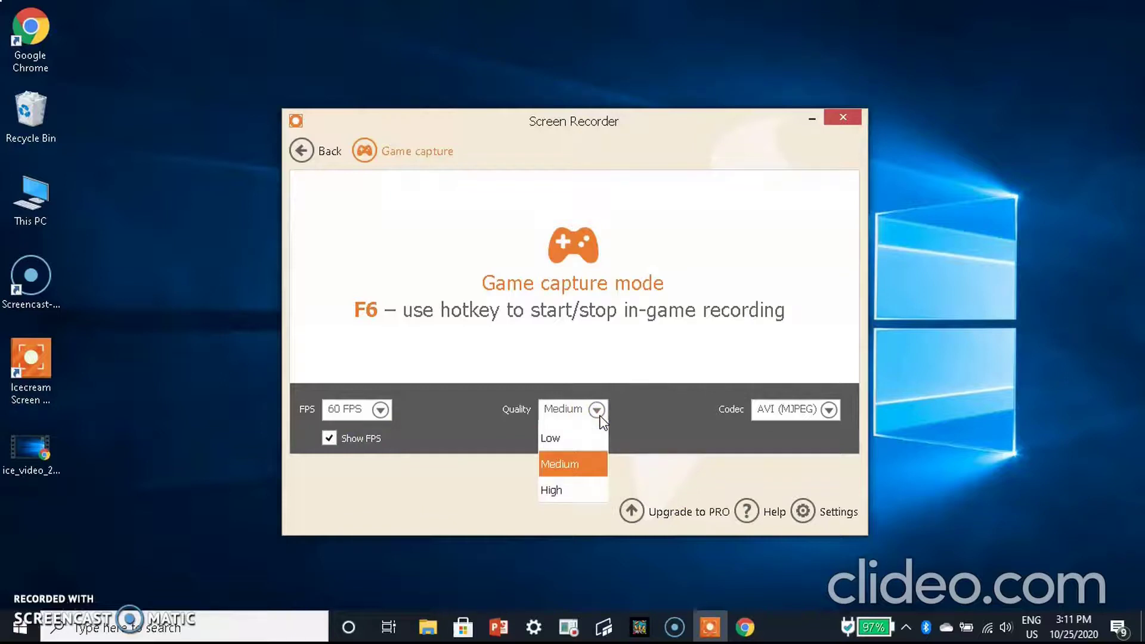
left_click(563, 490)
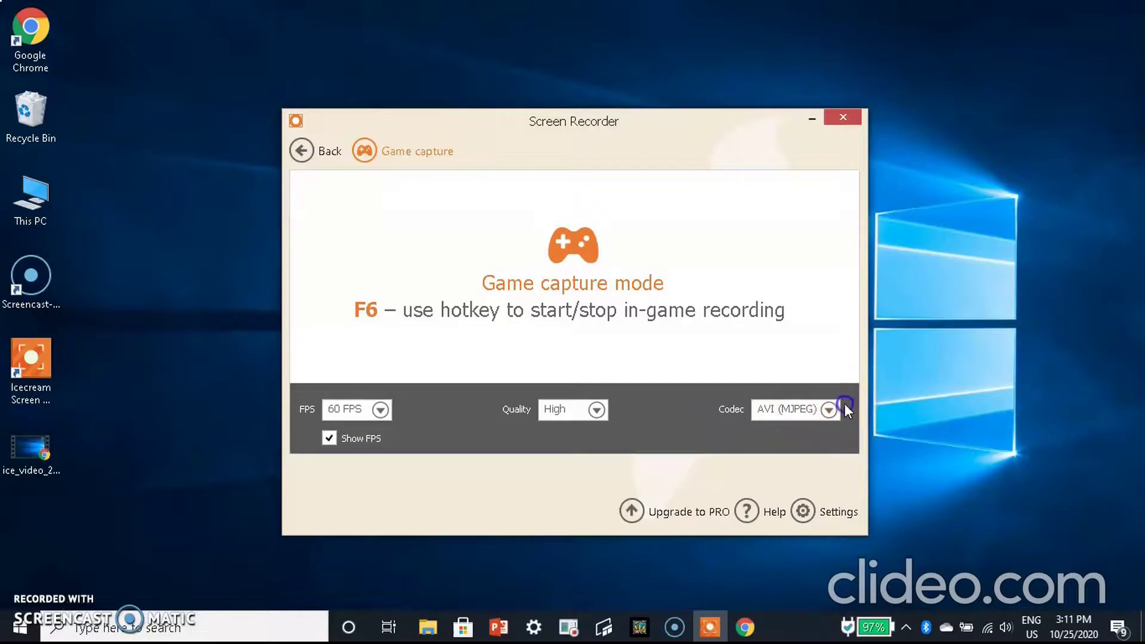
left_click(829, 410)
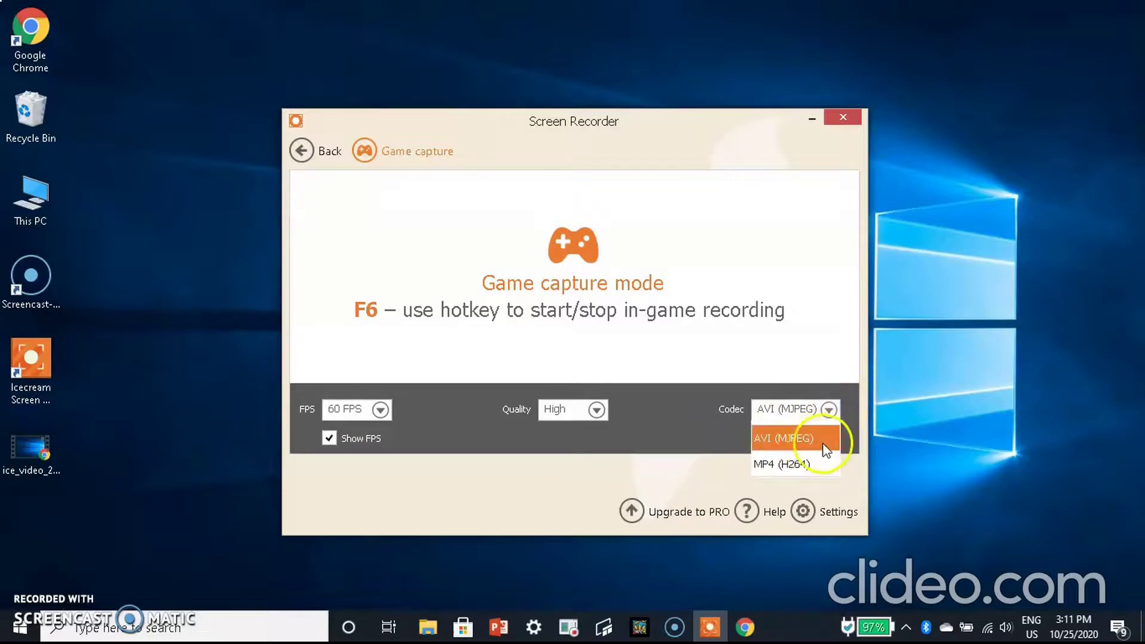
left_click(682, 446)
left_click(305, 153)
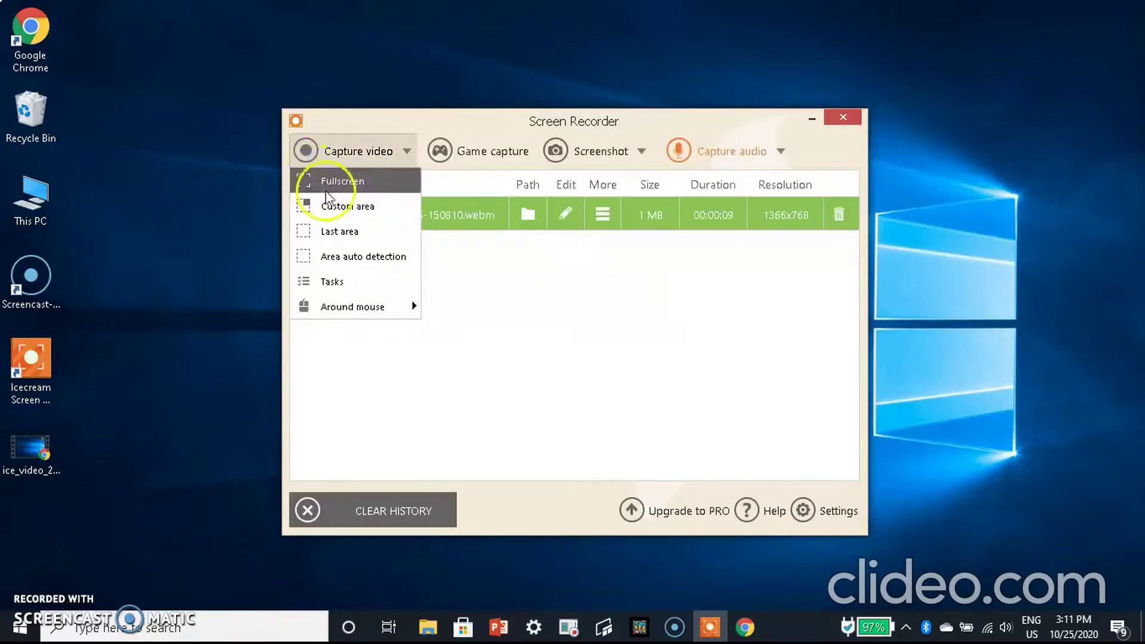
left_click(435, 258)
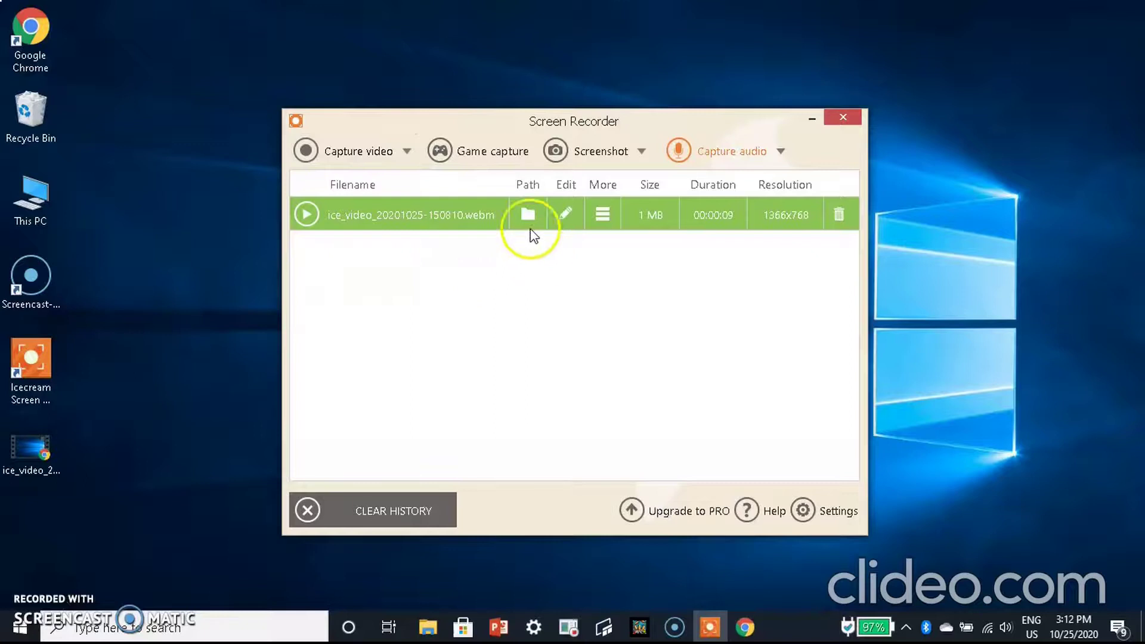
- Take a fullscreen screenshot, save it as a PNG under the suggested filename and close the screenshot controls
left_click(625, 153)
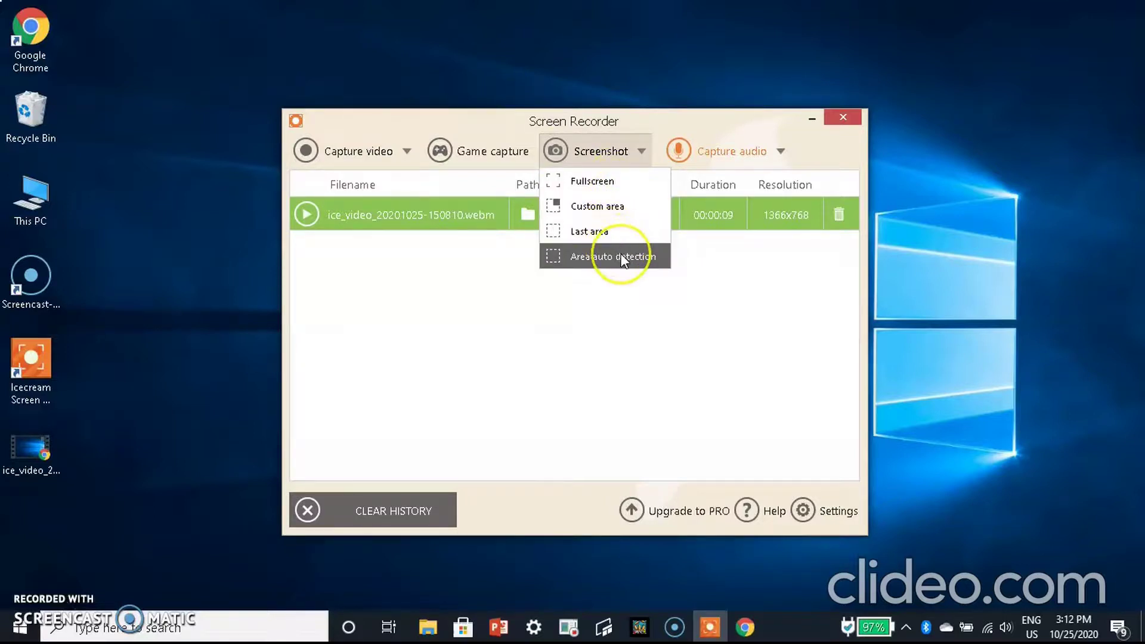
left_click(633, 186)
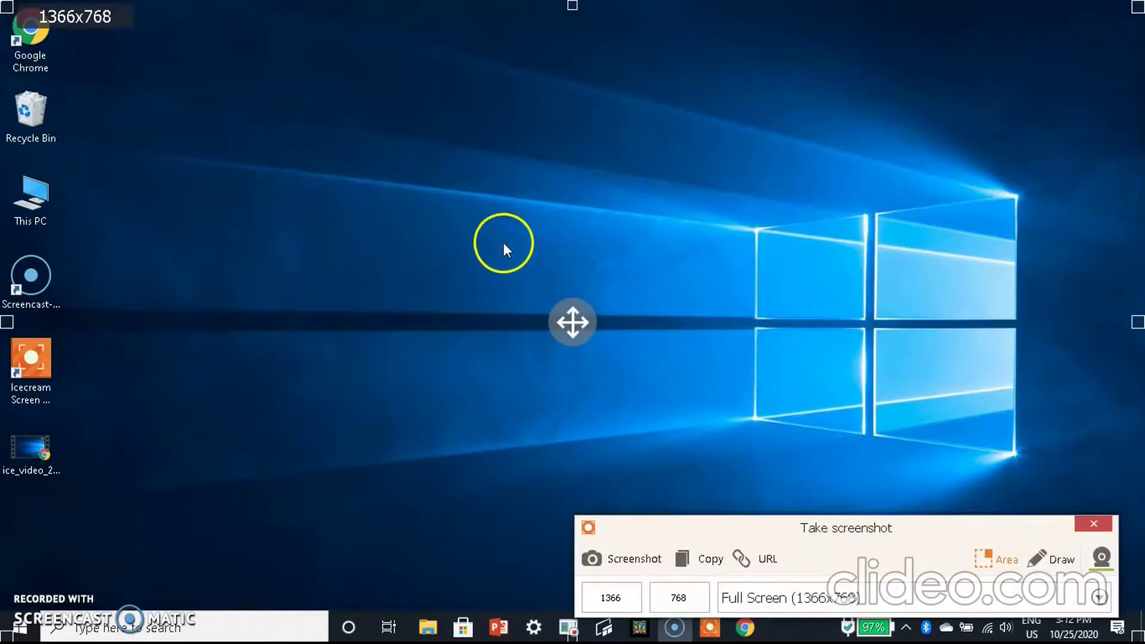
left_click(611, 563)
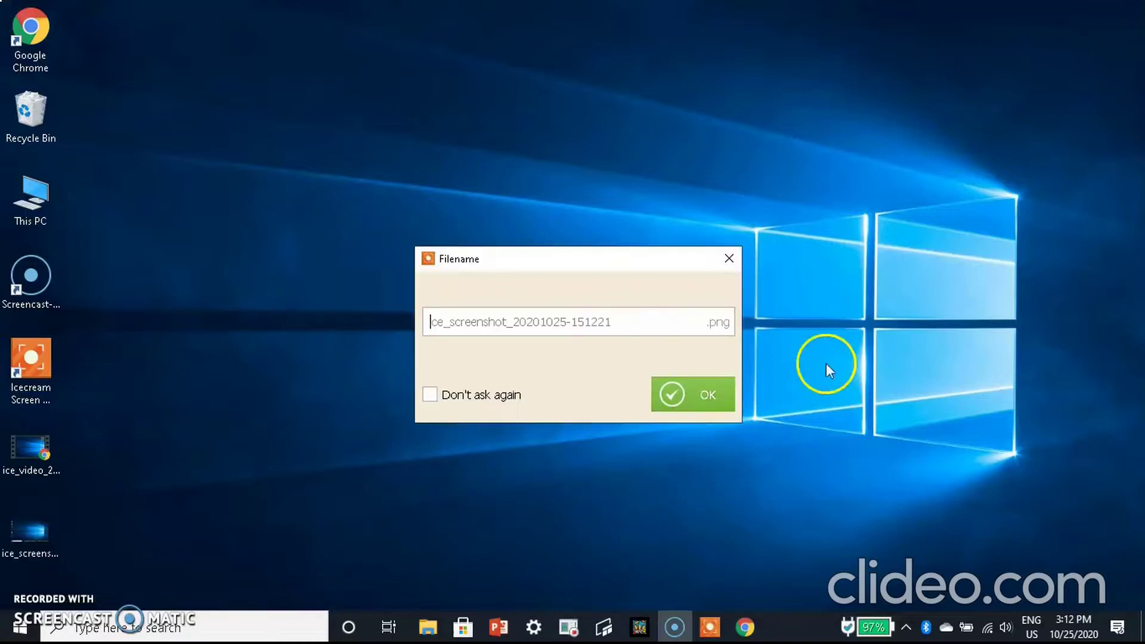
left_click(699, 395)
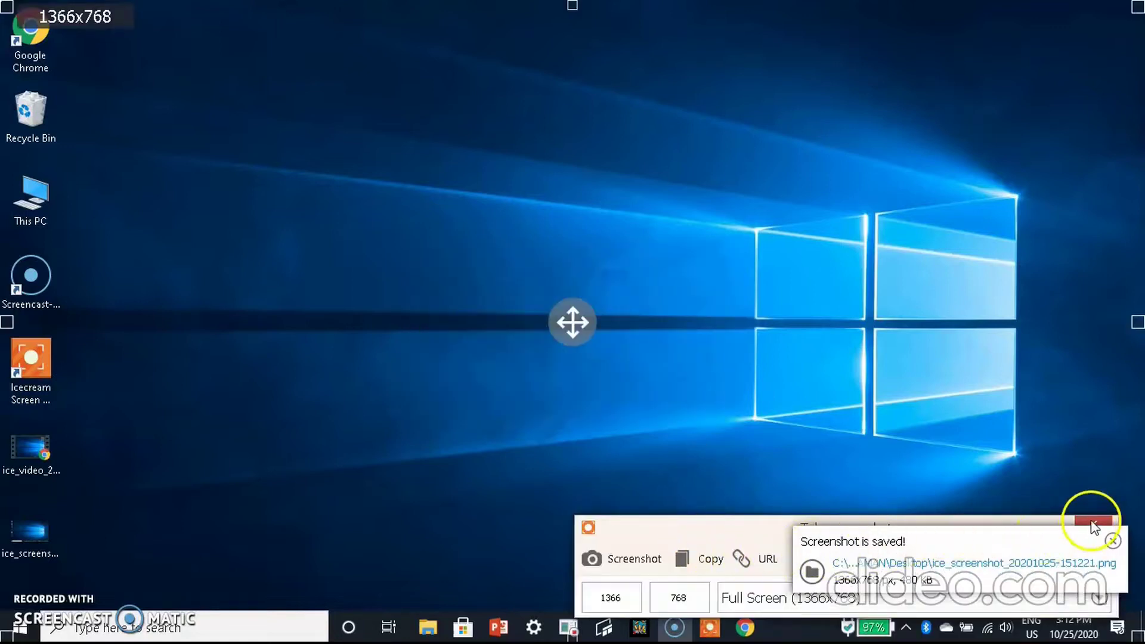
left_click(1113, 544)
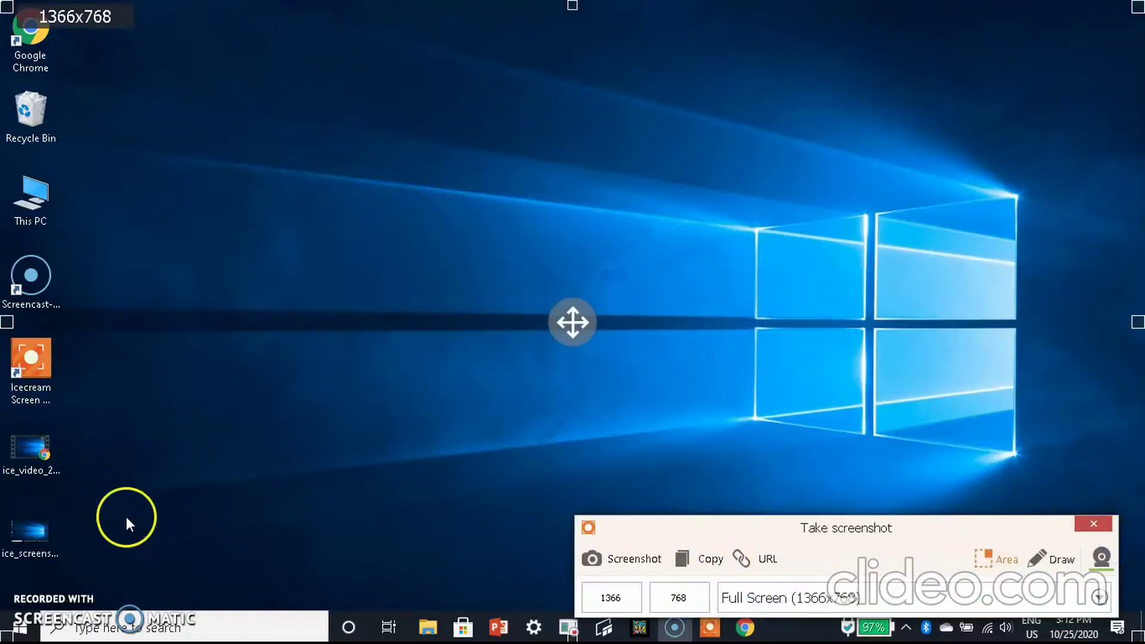
left_click(1094, 524)
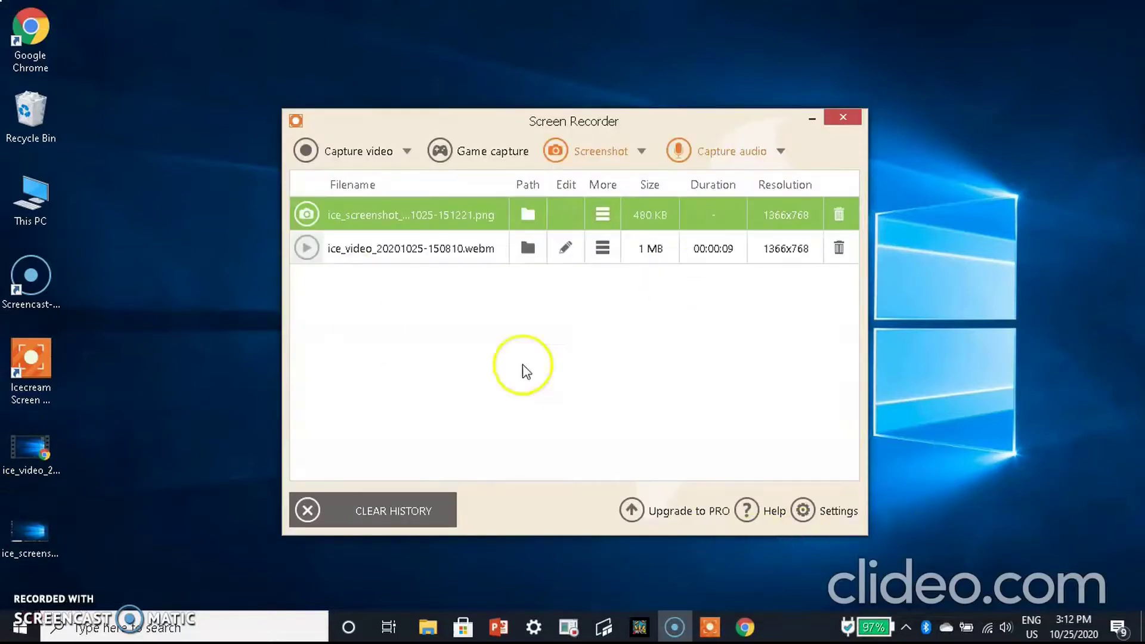
- Review the bitrate options for audio capture and close the screen recorder window
left_click(556, 154)
left_click(596, 154)
left_click(763, 155)
left_click(766, 155)
left_click(767, 154)
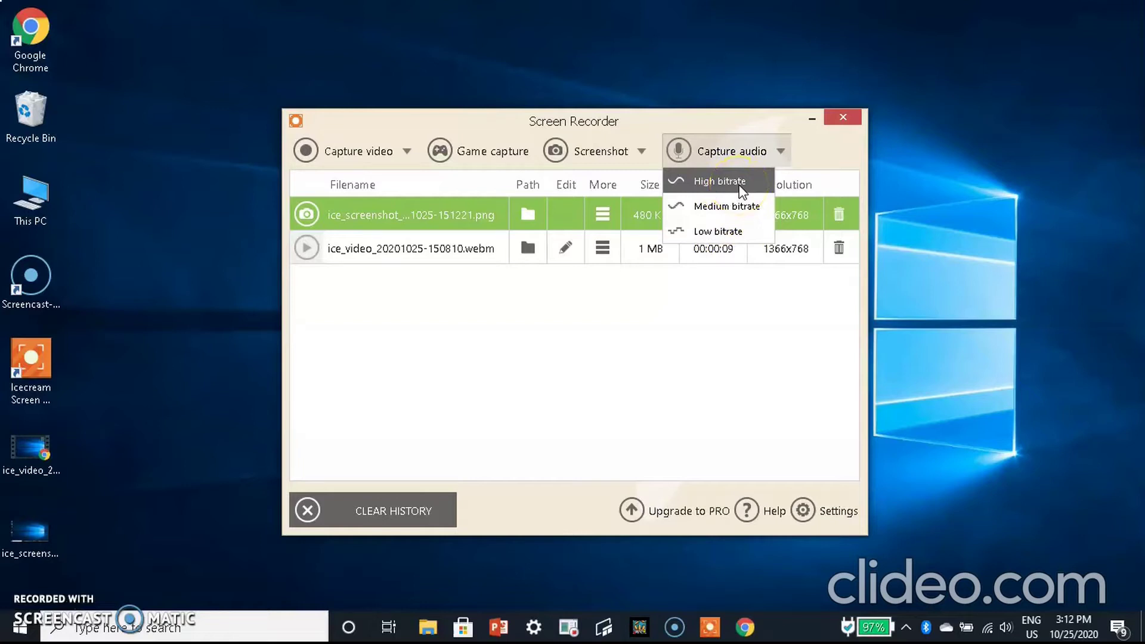
left_click(842, 119)
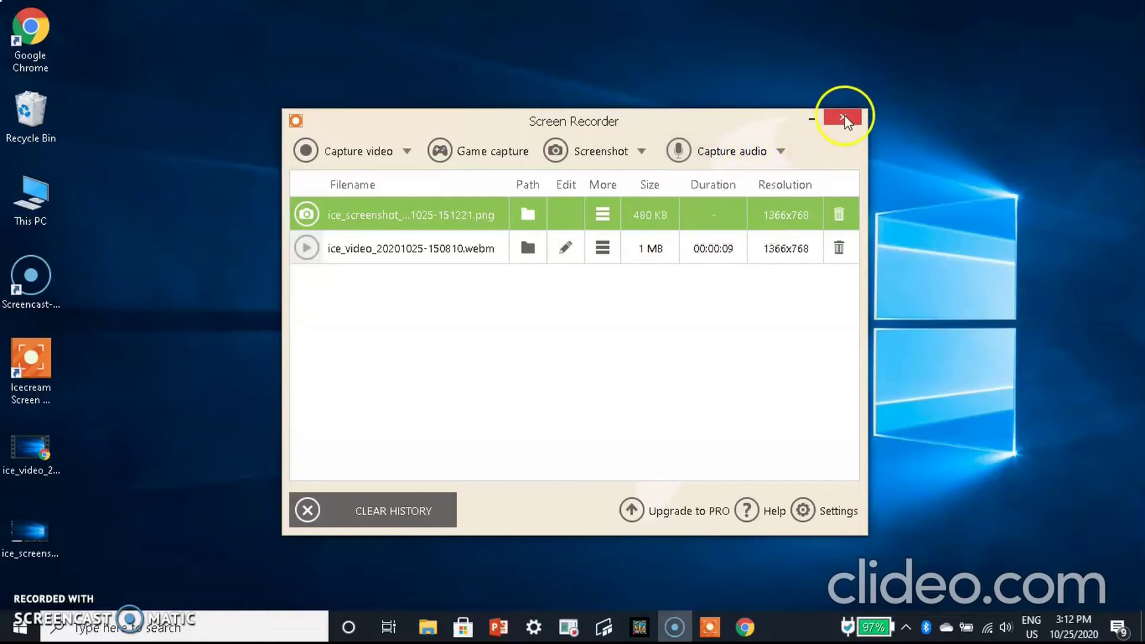
left_click(846, 118)
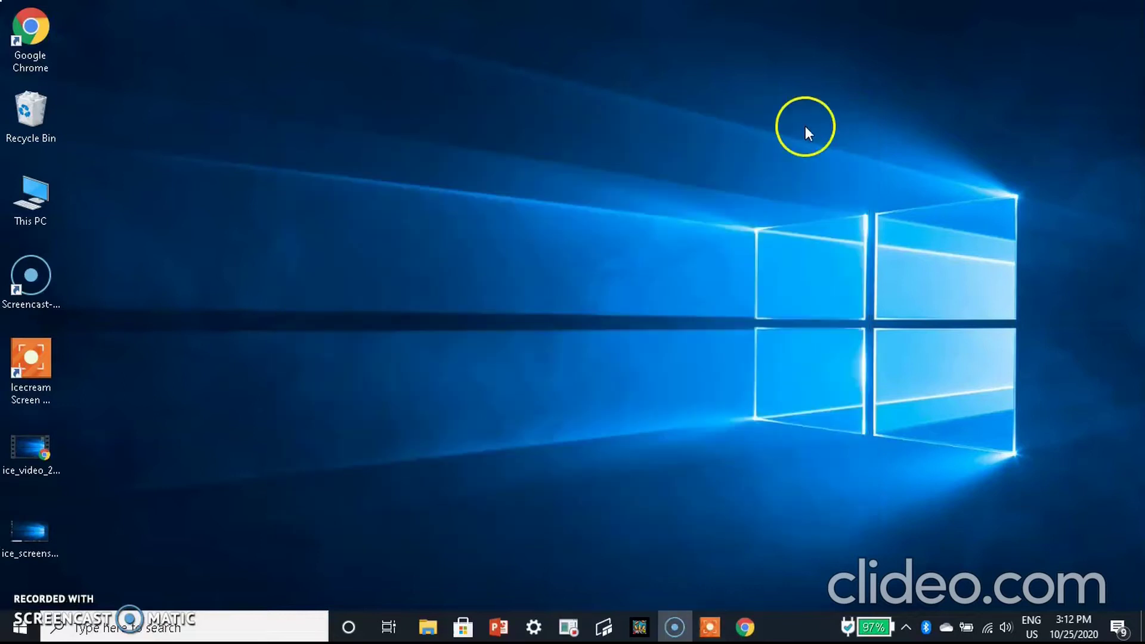